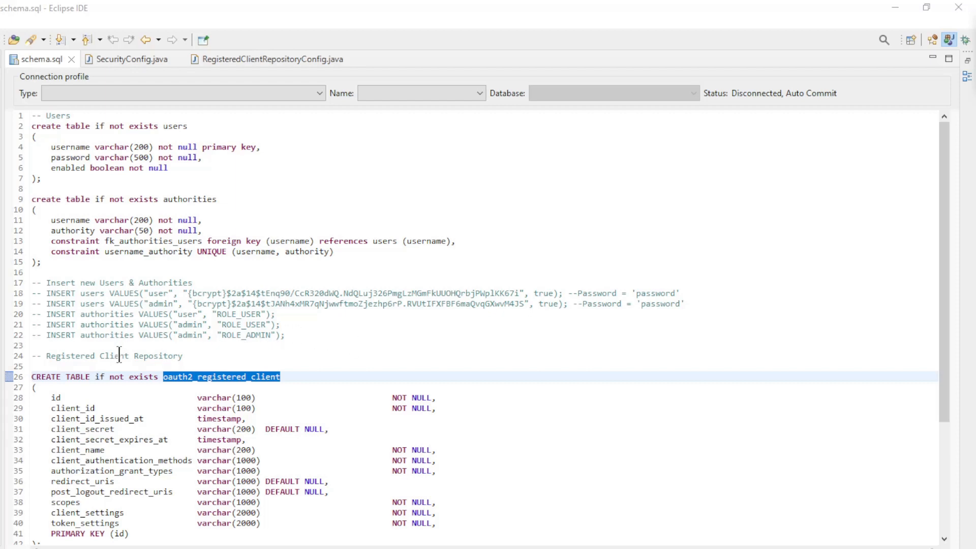
pyautogui.scroll(-5, 119, 355)
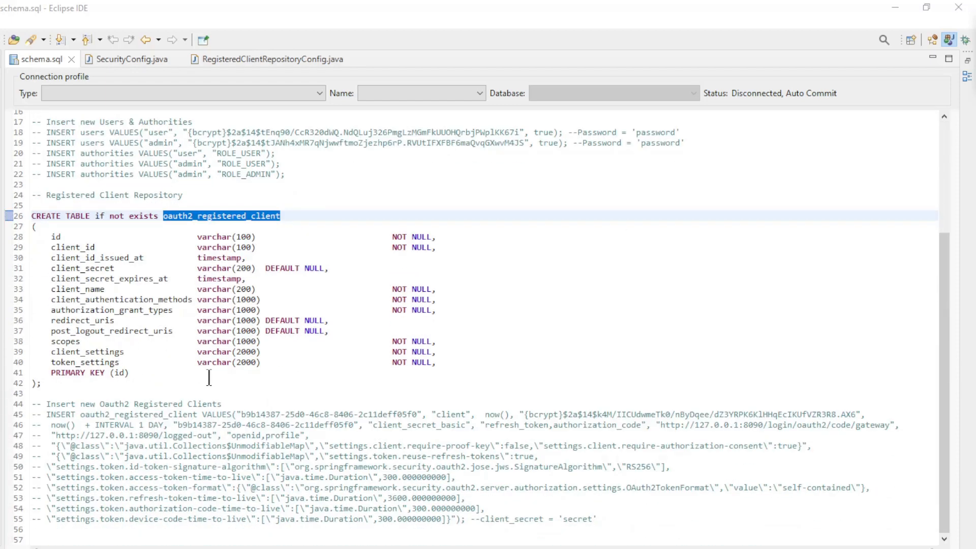
pyautogui.click(178, 226)
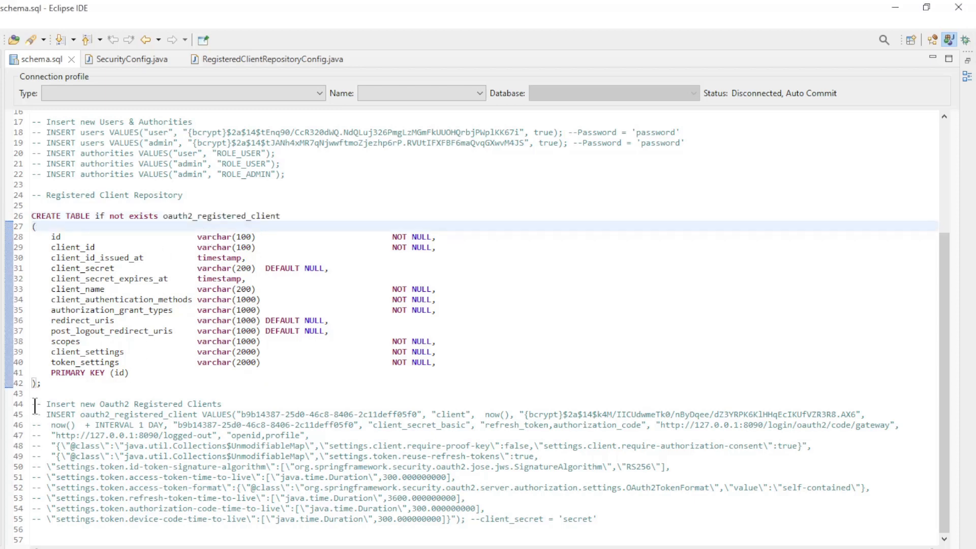
pyautogui.moveTo(32, 404)
pyautogui.mouseDown()
pyautogui.moveTo(462, 518)
pyautogui.moveTo(614, 529)
pyautogui.mouseUp()
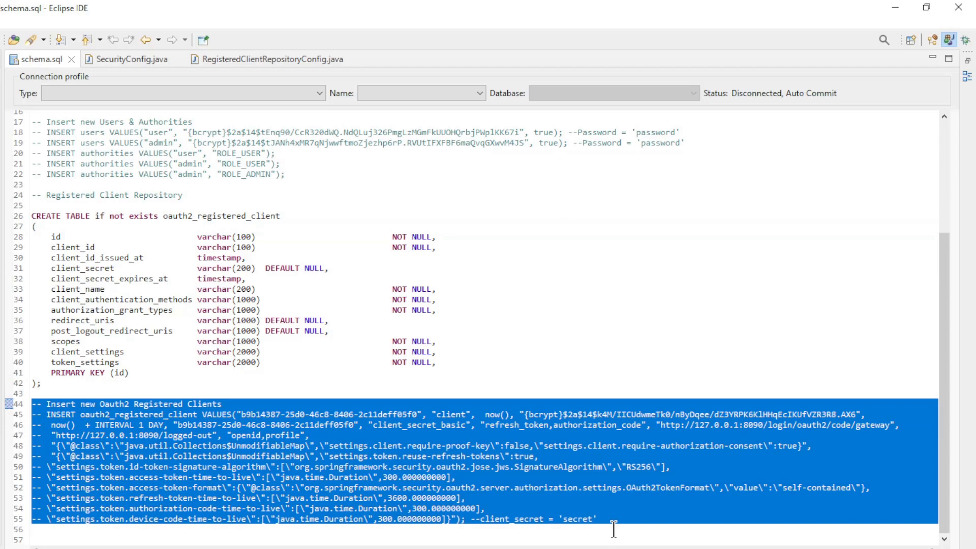
pyautogui.click(570, 321)
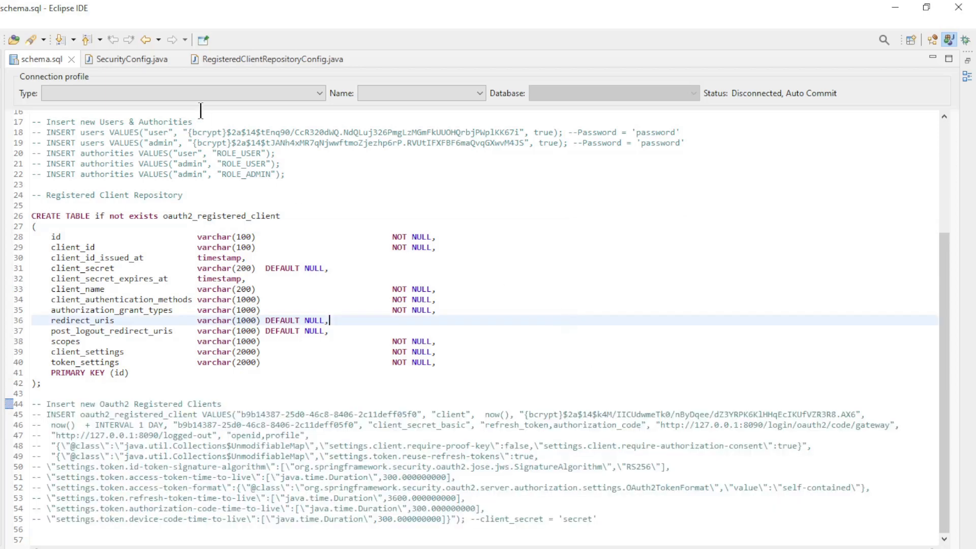
# Review the commented-out in-memory RegisteredClientRepository bean in SecurityConfig.java
pyautogui.click(131, 59)
pyautogui.scroll(-5, 190, 300)
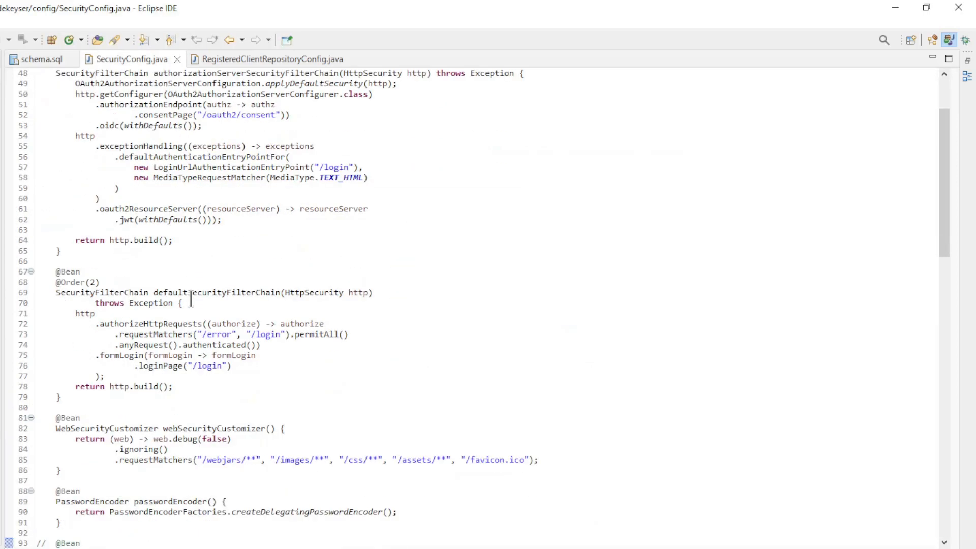
pyautogui.scroll(-10, 191, 299)
pyautogui.click(53, 271)
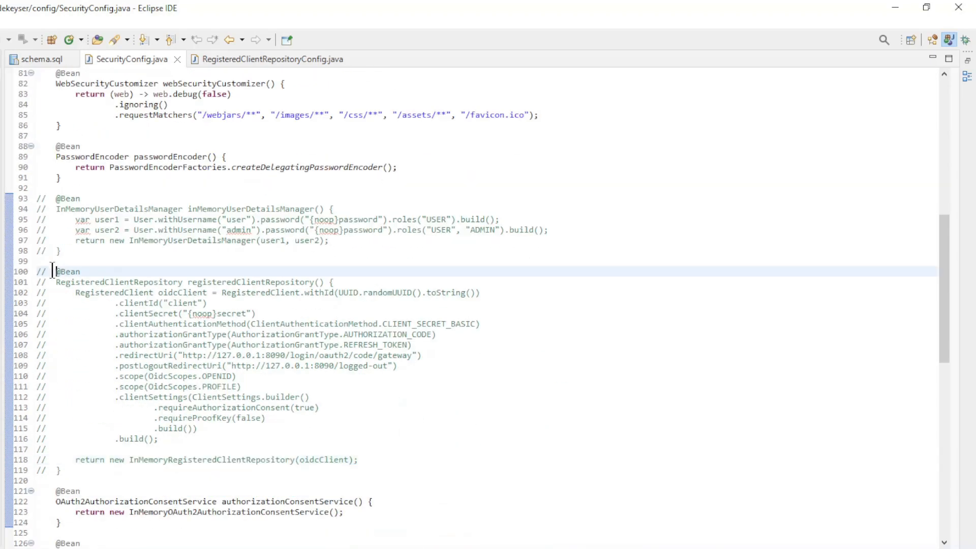
pyautogui.moveTo(55, 270); pyautogui.dragTo(358, 460)
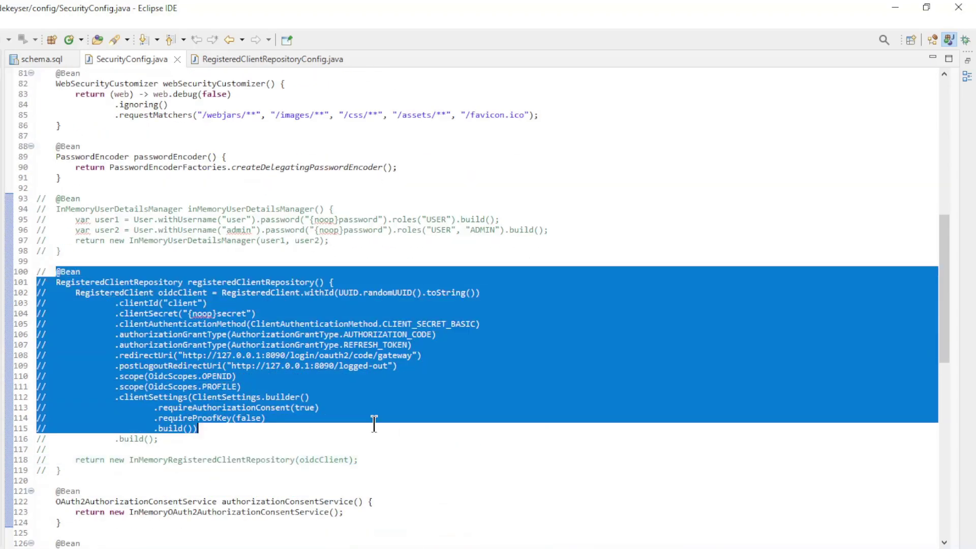
pyautogui.click(412, 427)
# Review the JDBC RegisteredClientRepository bean in RegisteredClientRepositoryConfig.java
pyautogui.click(272, 59)
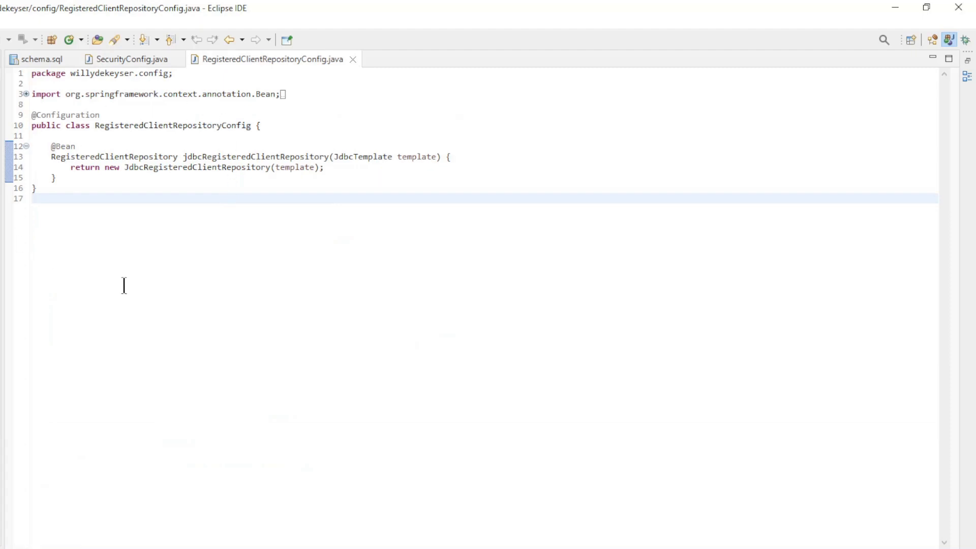
pyautogui.moveTo(51, 146); pyautogui.dragTo(88, 177)
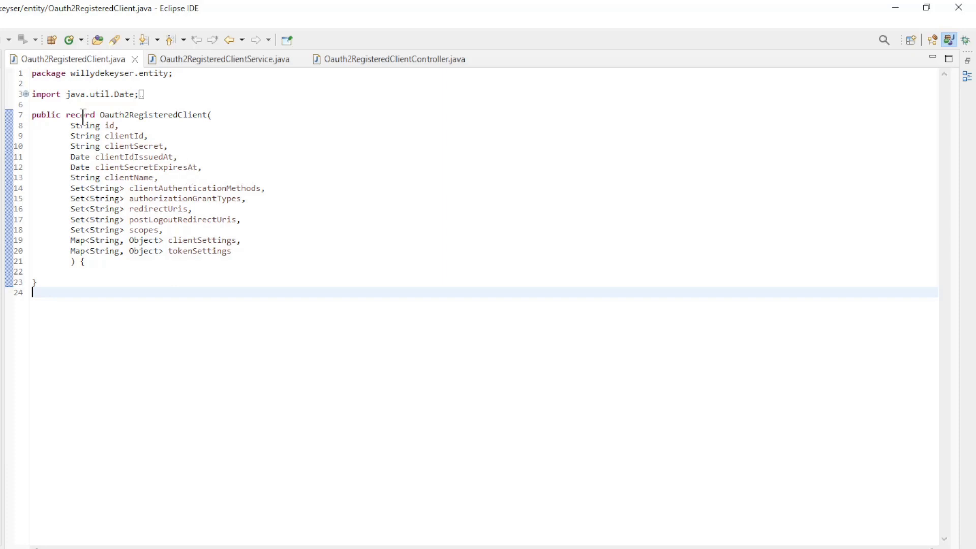
# Review the Oauth2RegisteredClient record fields, then the findAllClients signature in the service
pyautogui.moveTo(67, 115); pyautogui.dragTo(142, 268)
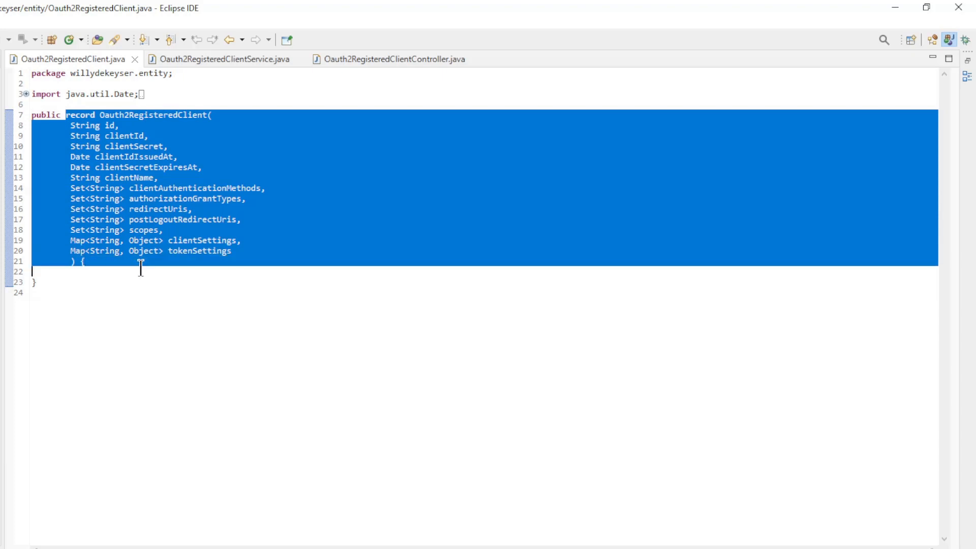
pyautogui.click(142, 271)
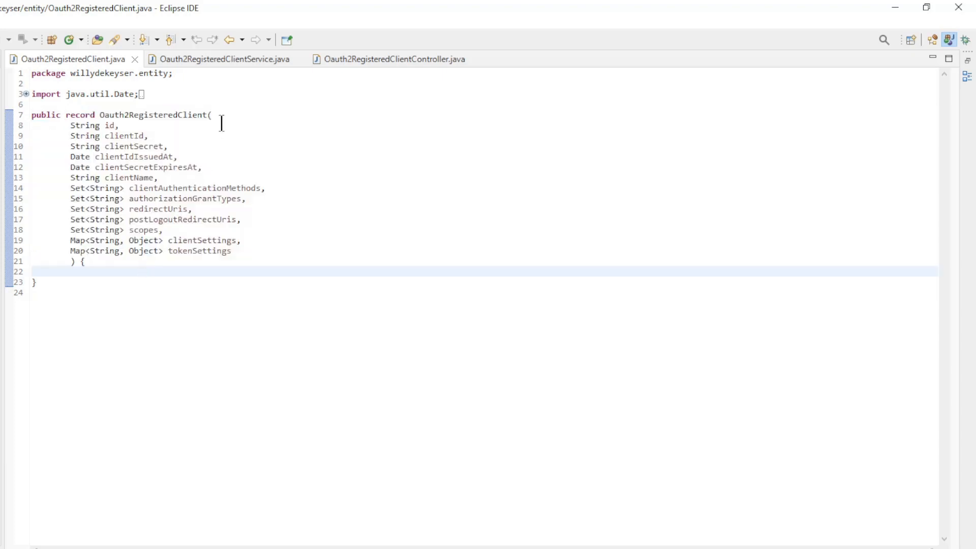
pyautogui.click(225, 58)
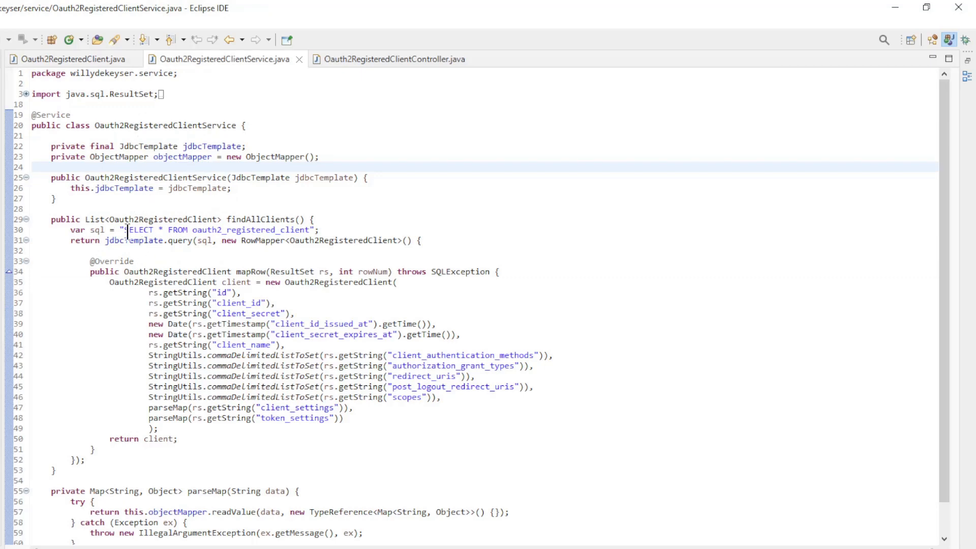
pyautogui.moveTo(126, 229); pyautogui.dragTo(343, 226)
pyautogui.click(393, 208)
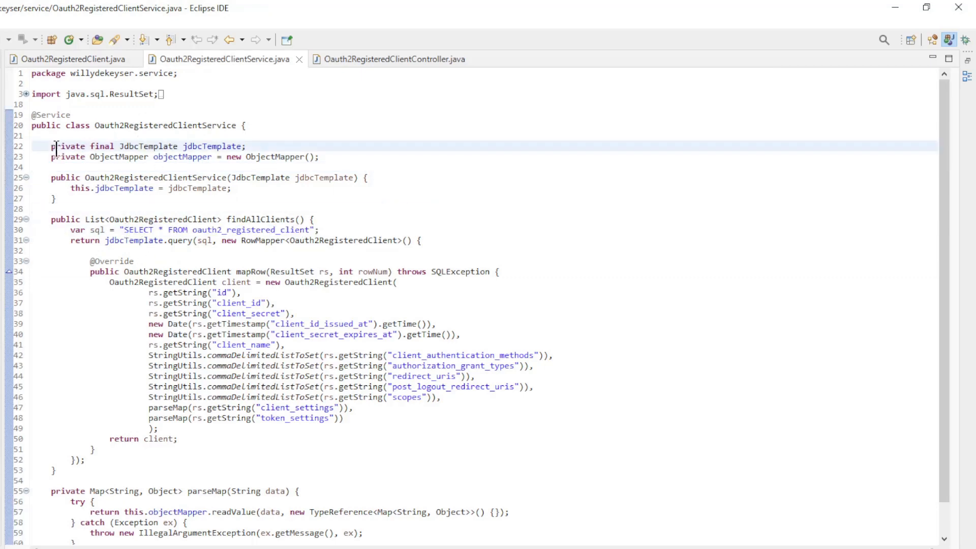
# Review the jdbcTemplate constructor, findAllClients query and parseMap helper
pyautogui.moveTo(43, 147); pyautogui.dragTo(231, 189)
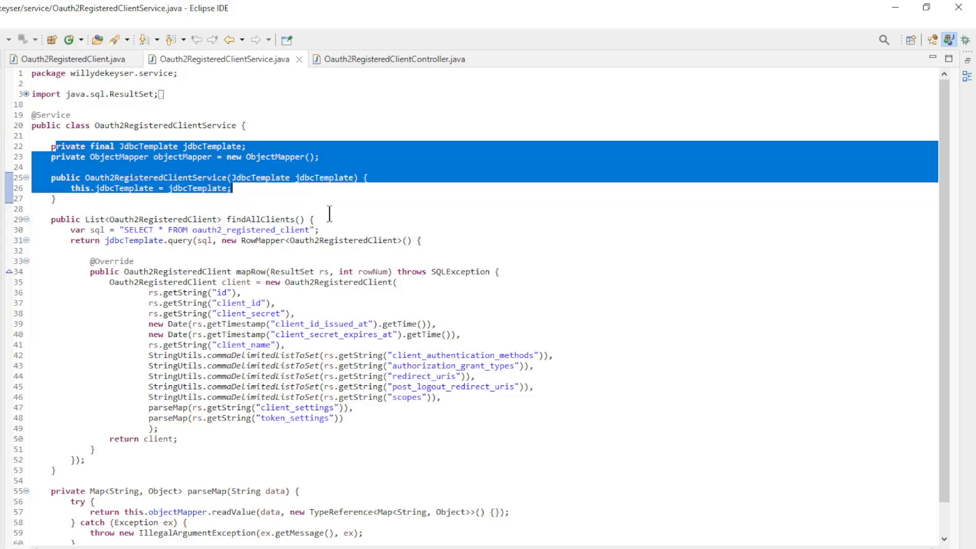
pyautogui.click(329, 210)
pyautogui.scroll(-3, 329, 209)
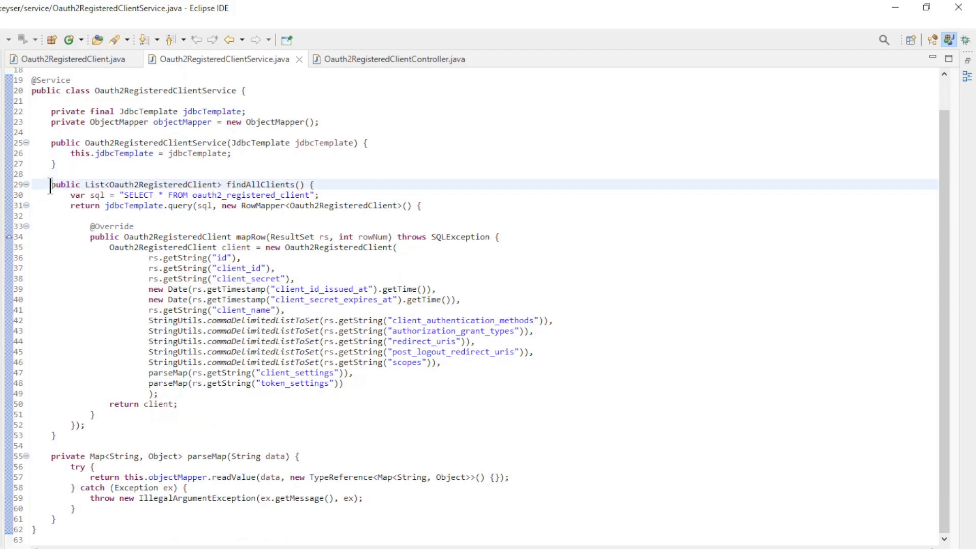
pyautogui.moveTo(51, 184); pyautogui.dragTo(254, 520)
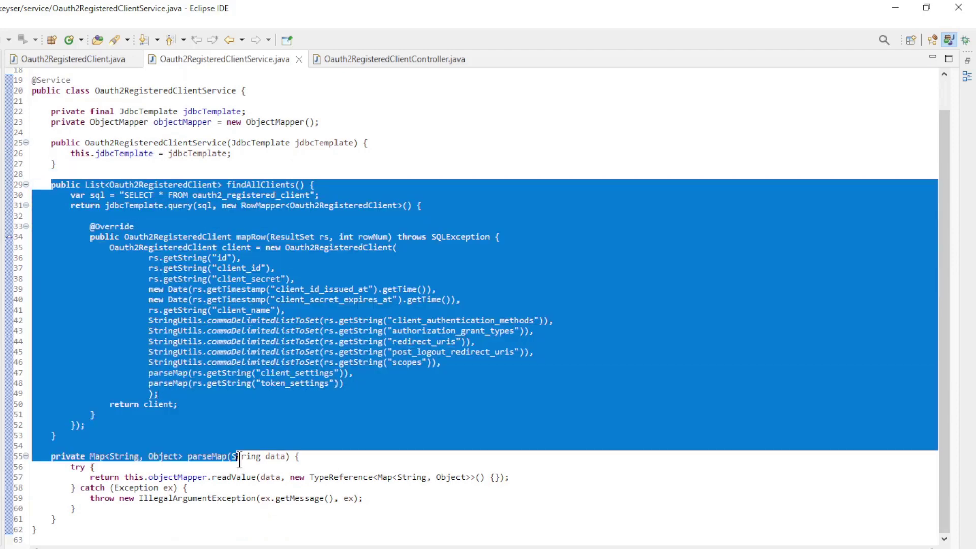
pyautogui.click(308, 415)
# Review the mapRow method mapping database rows to Oauth2RegisteredClient
pyautogui.moveTo(107, 237)
pyautogui.mouseDown()
pyautogui.moveTo(194, 367)
pyautogui.moveTo(111, 414)
pyautogui.mouseUp()
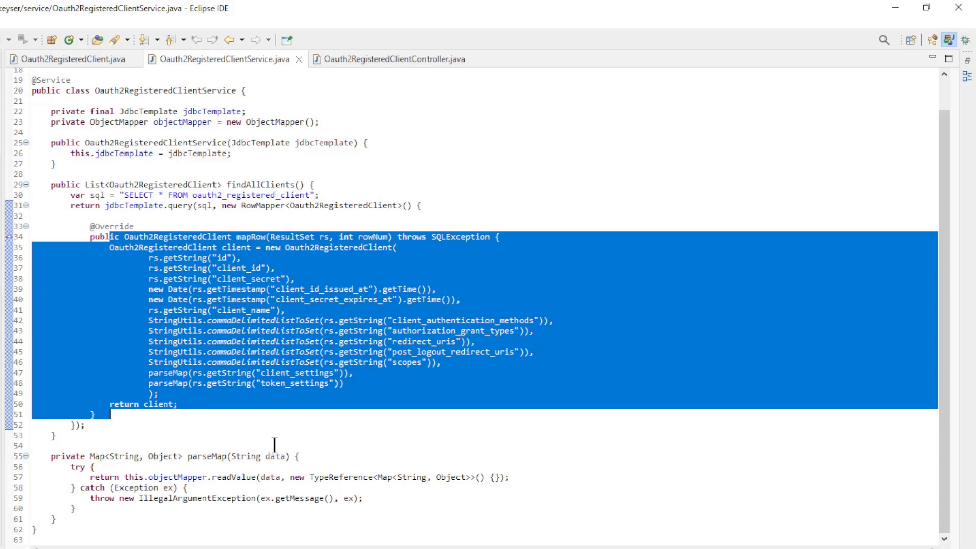
pyautogui.click(274, 445)
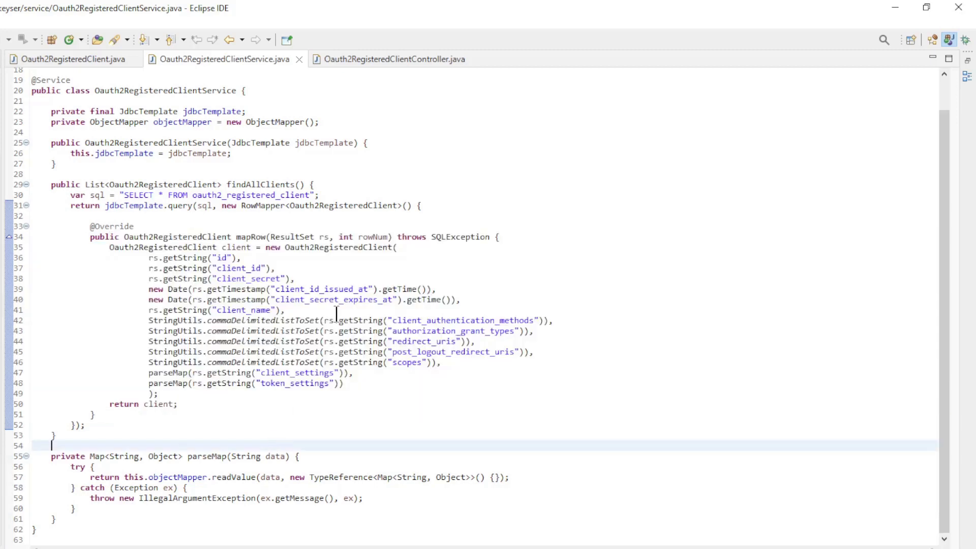
pyautogui.click(387, 60)
pyautogui.moveTo(33, 115); pyautogui.dragTo(288, 296)
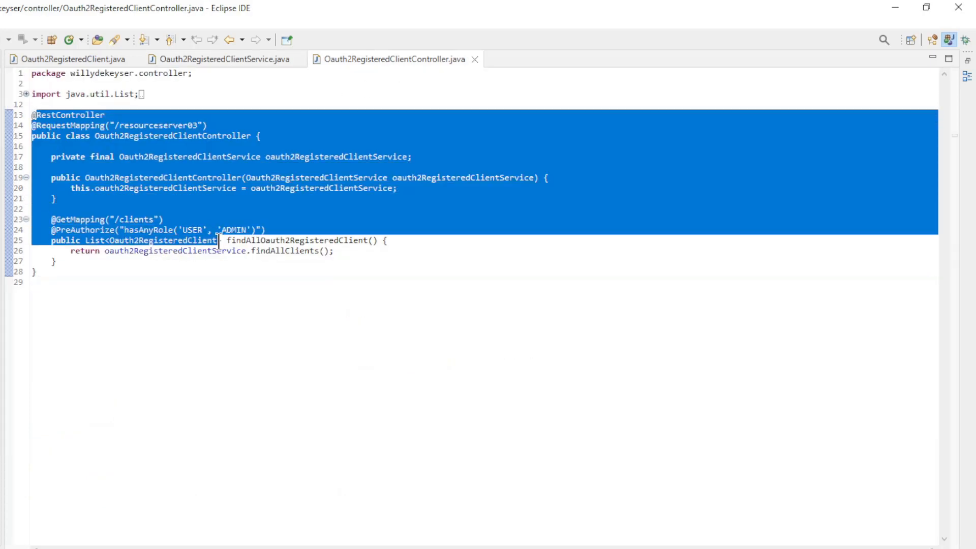
pyautogui.click(260, 348)
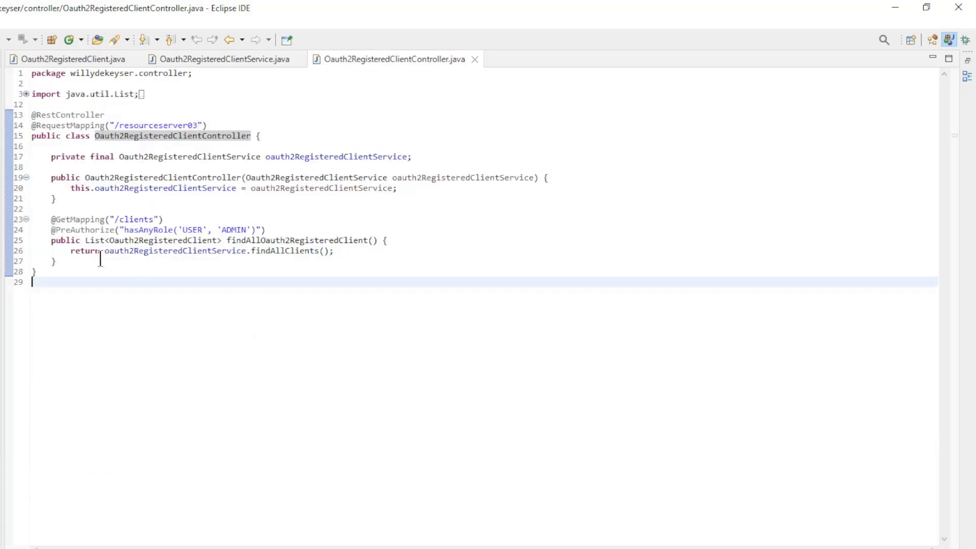
pyautogui.moveTo(70, 220); pyautogui.dragTo(336, 261)
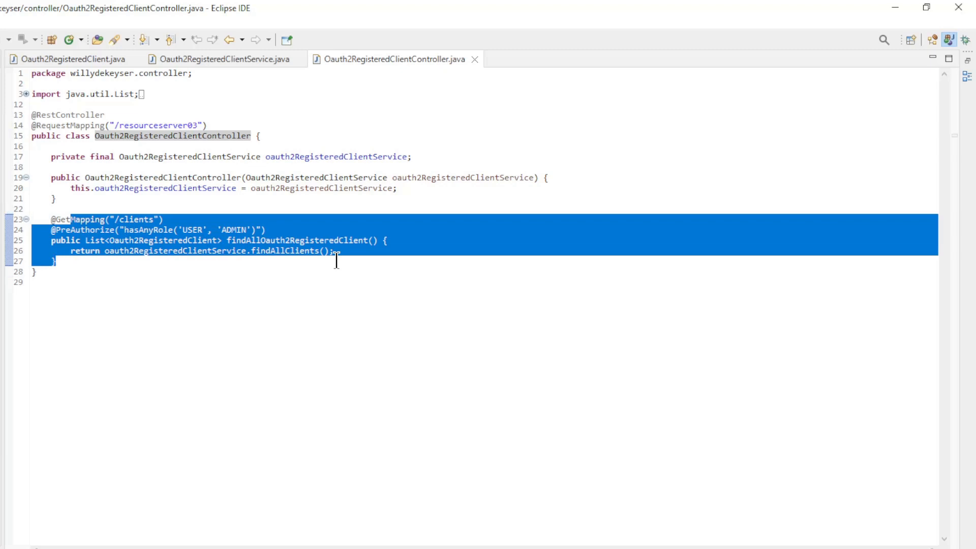
pyautogui.click(336, 262)
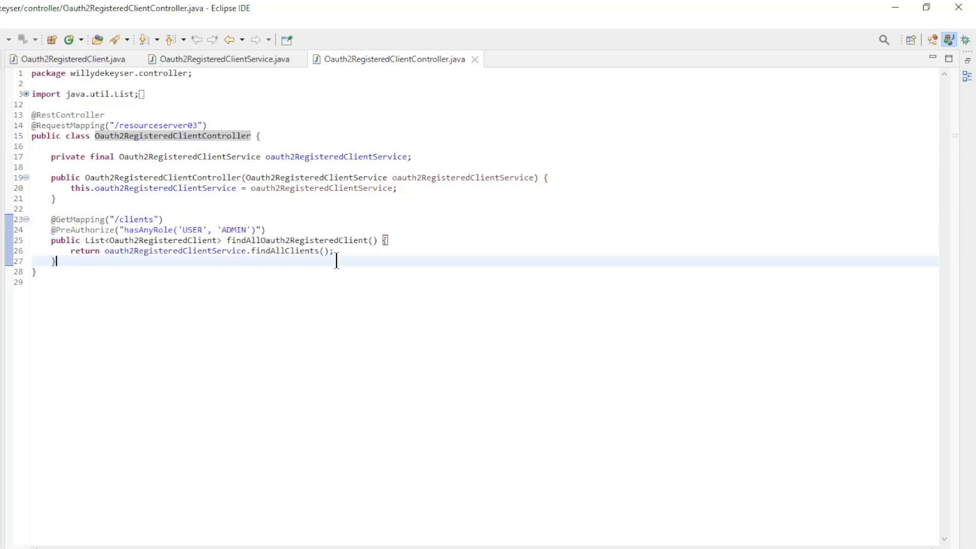